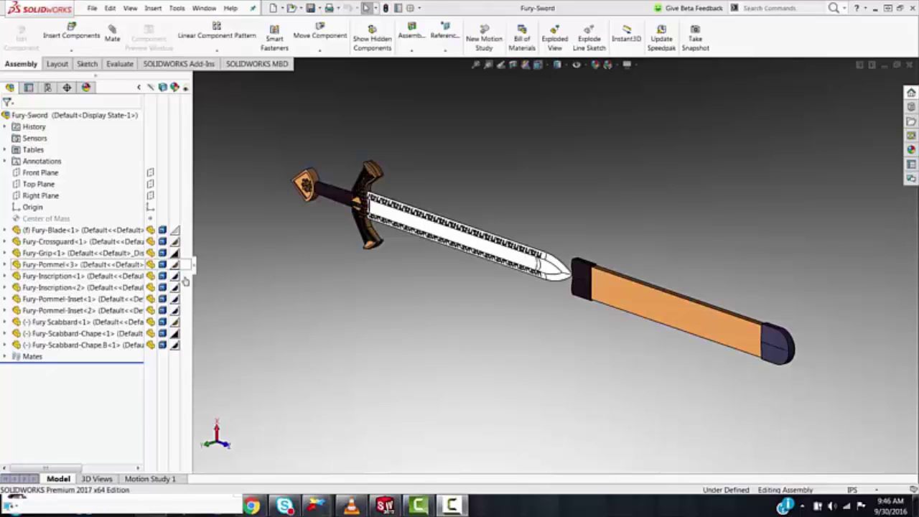
Open the Fury-Blade component as its own part and show it in Top view.
right_click(83, 229)
click(72, 195)
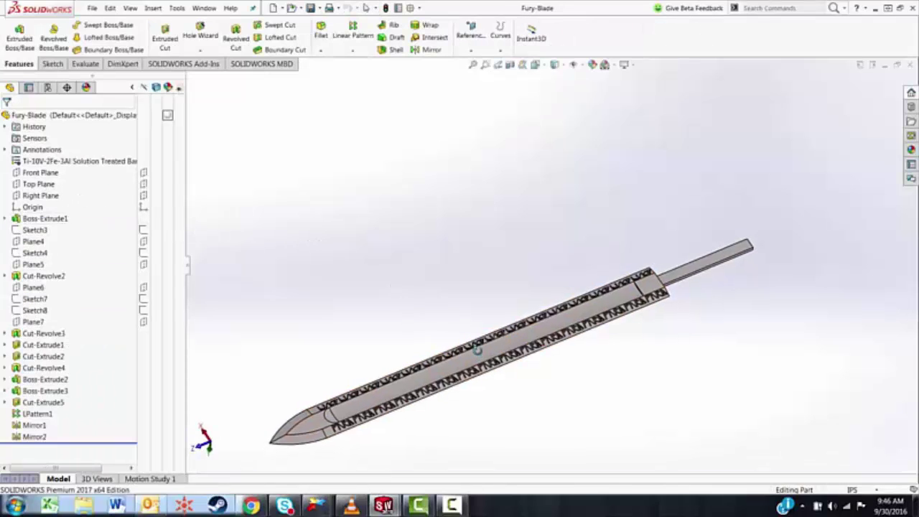
right_drag(476, 311, 473, 340)
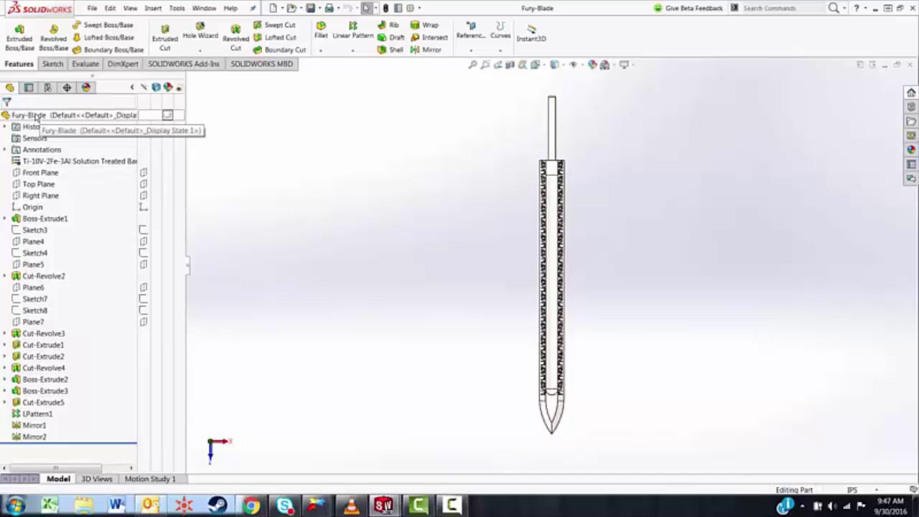
Convert Fury-Blade to bodies as Fury-BladeTest, preserving reference geometry and sketches.
right_click(36, 117)
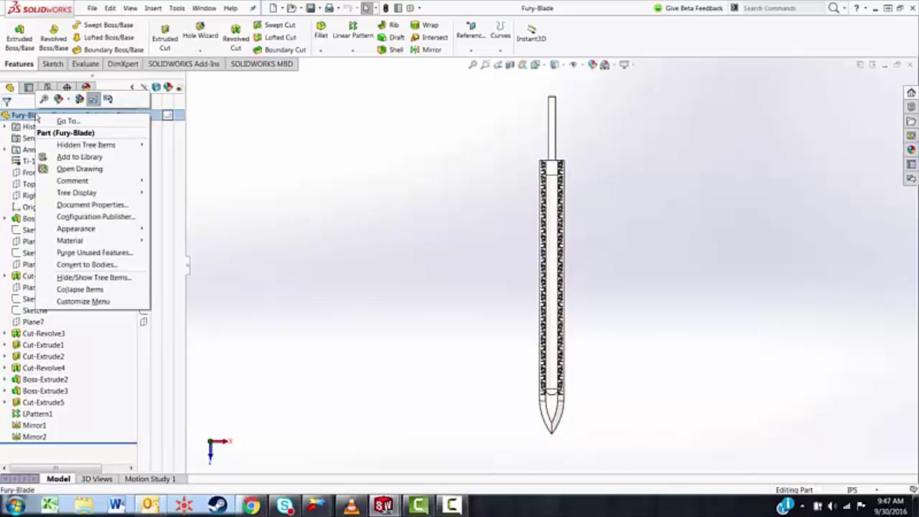
click(80, 264)
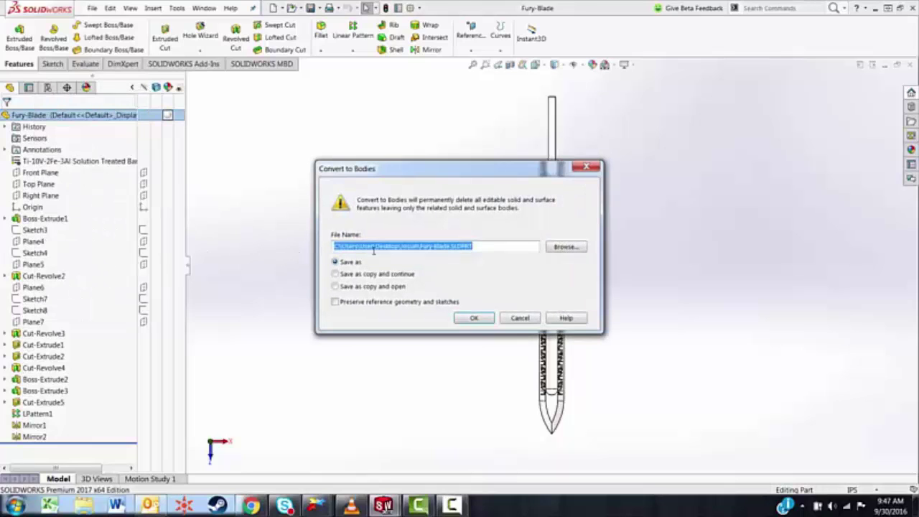
click(449, 245)
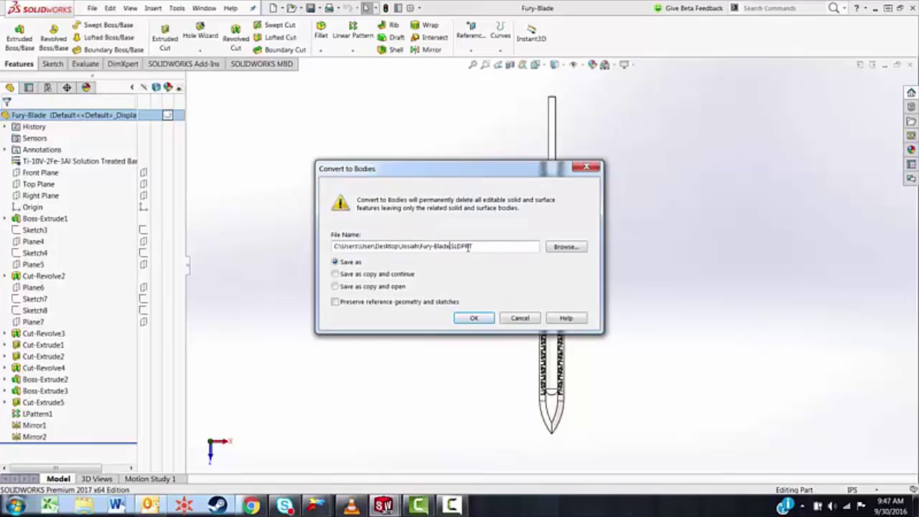
text(Test)
click(334, 303)
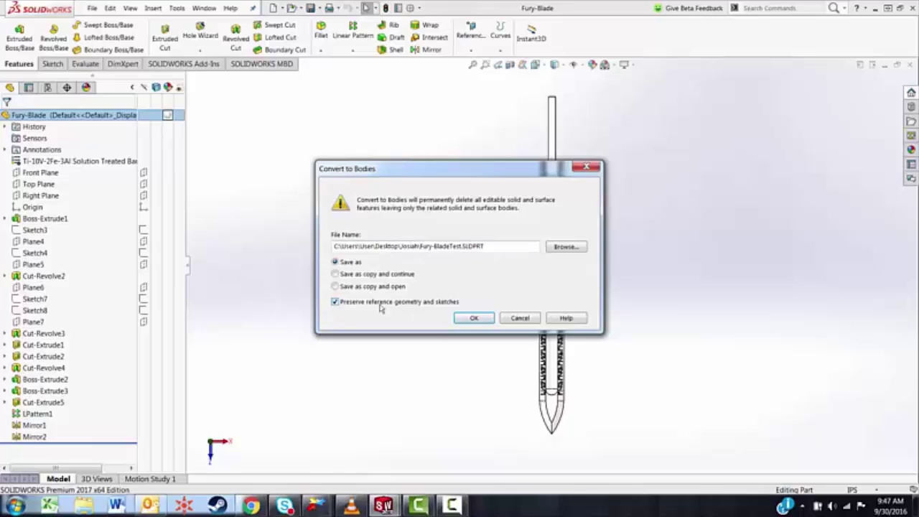
click(472, 319)
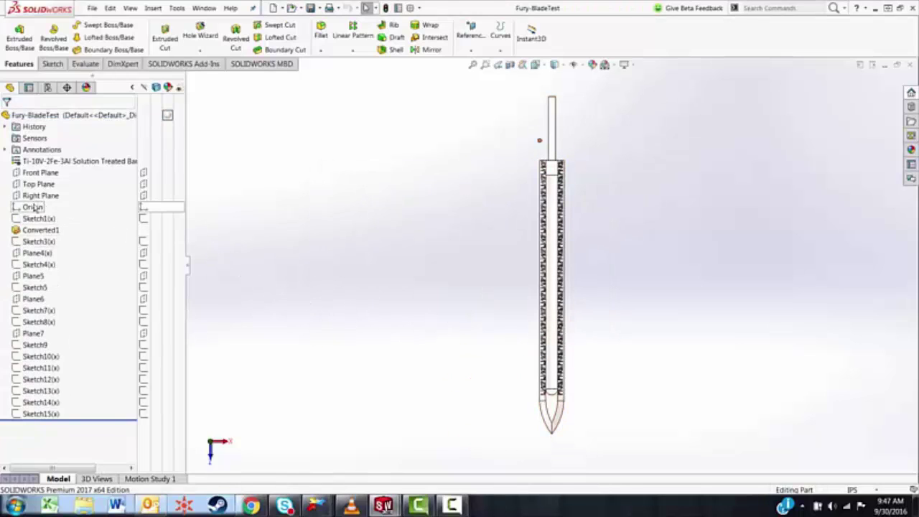
click(34, 117)
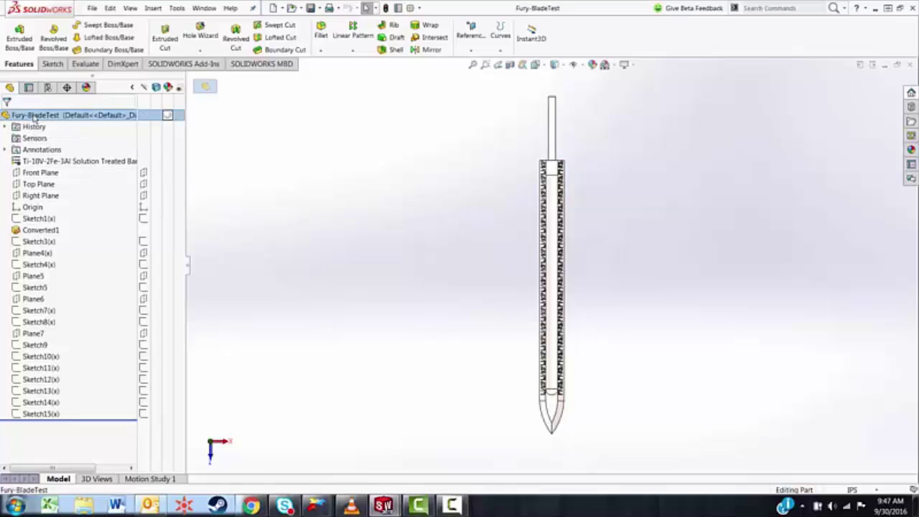
click(38, 232)
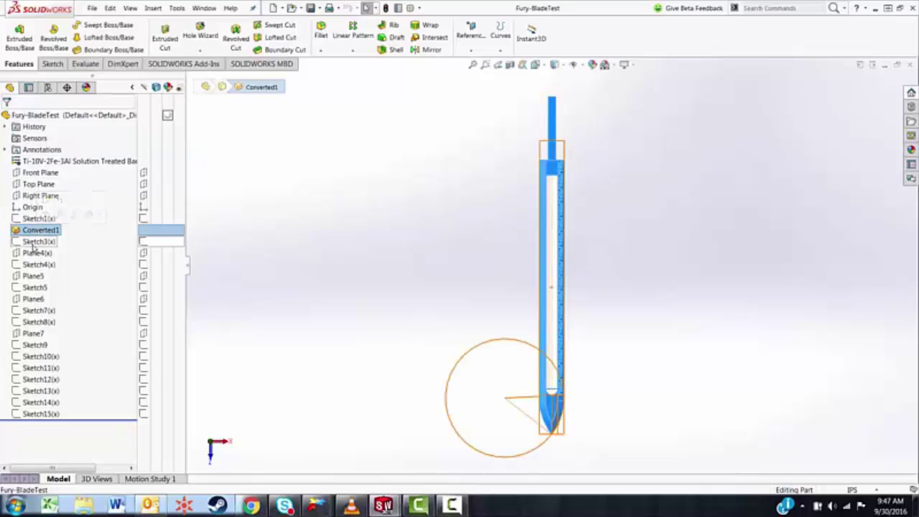
click(36, 253)
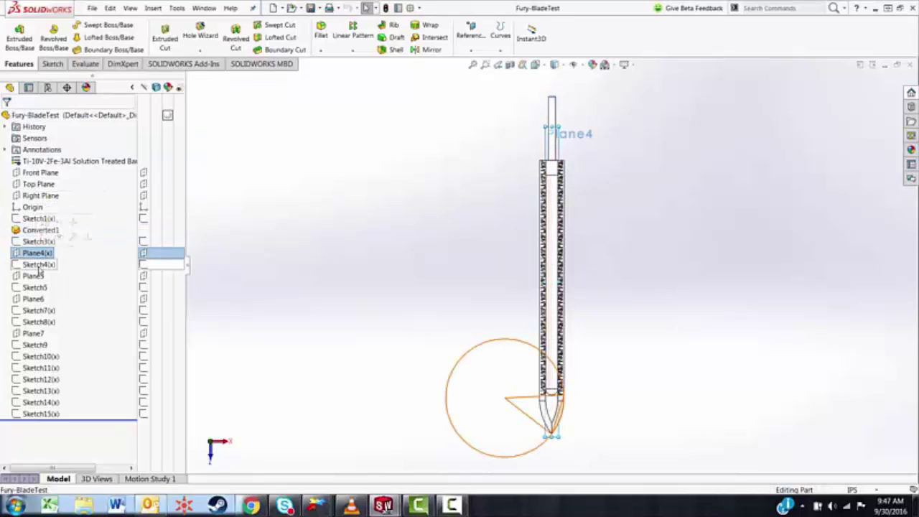
click(33, 275)
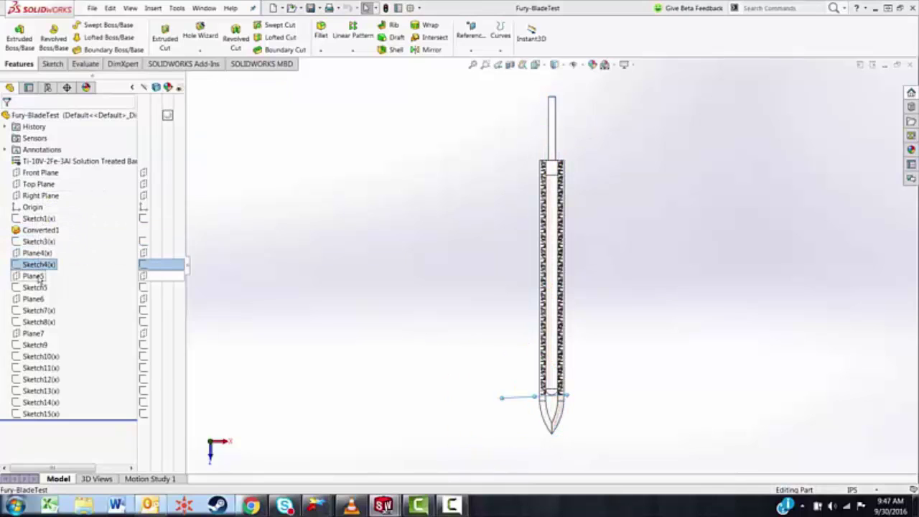
click(33, 298)
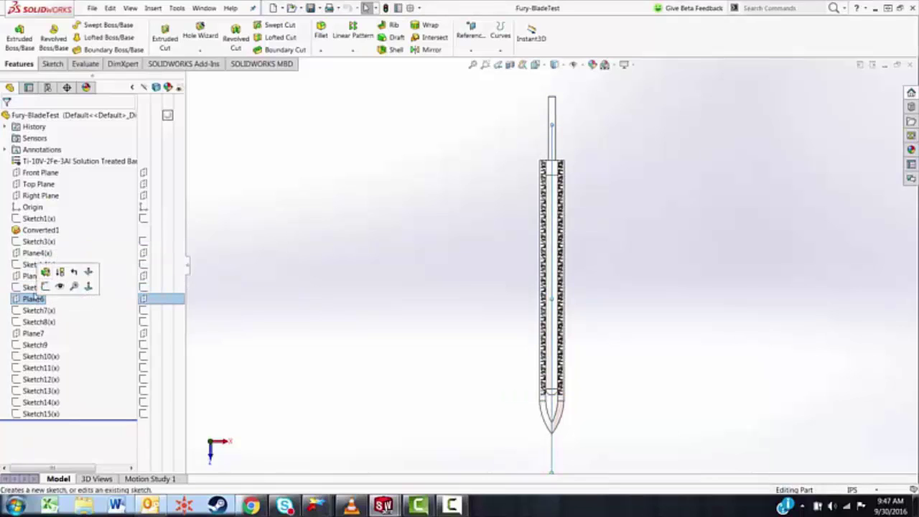
click(36, 310)
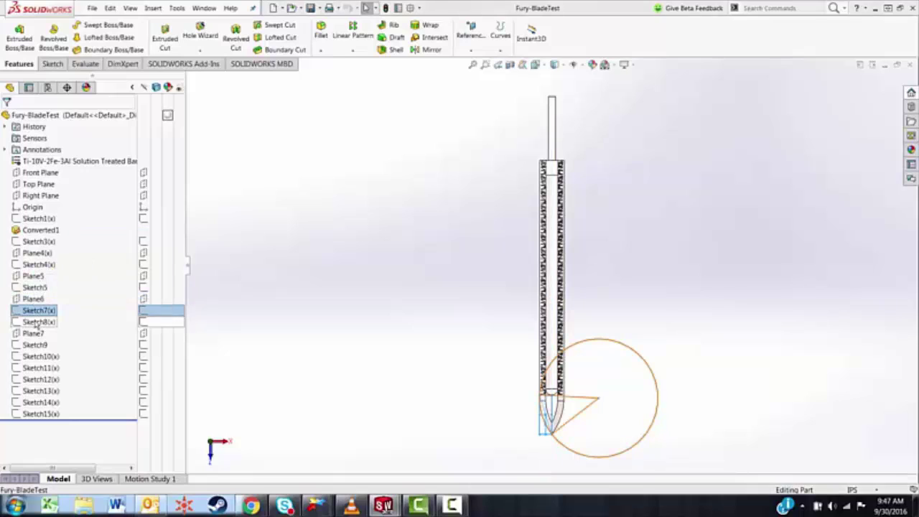
click(36, 322)
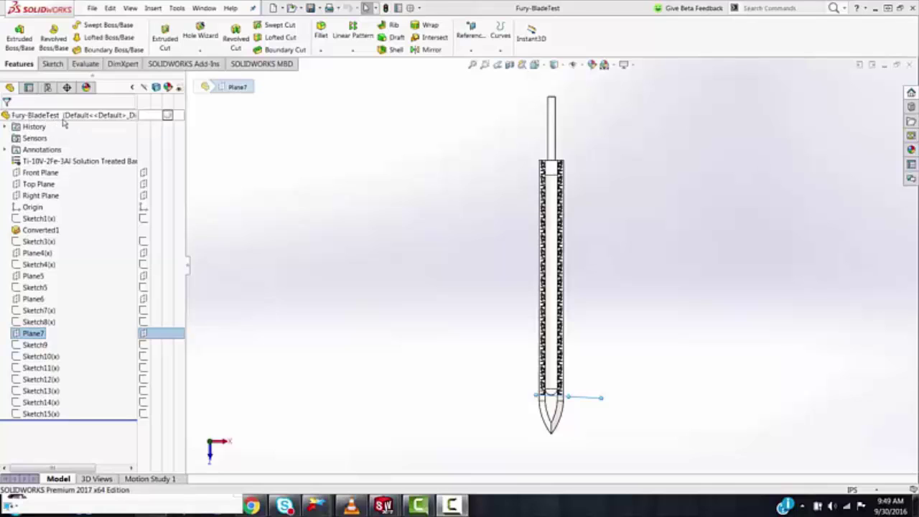
Switch to the Fury-Sword assembly window and scroll through its Mates folder.
click(196, 9)
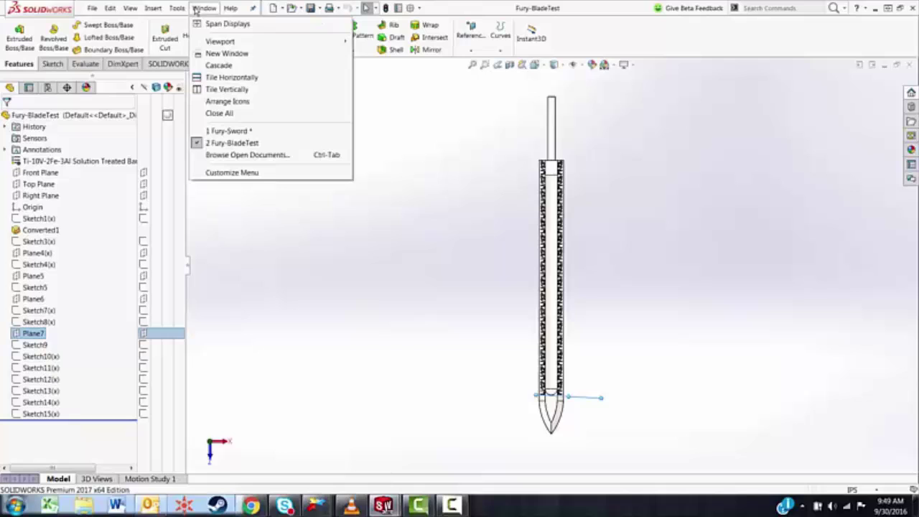
click(217, 133)
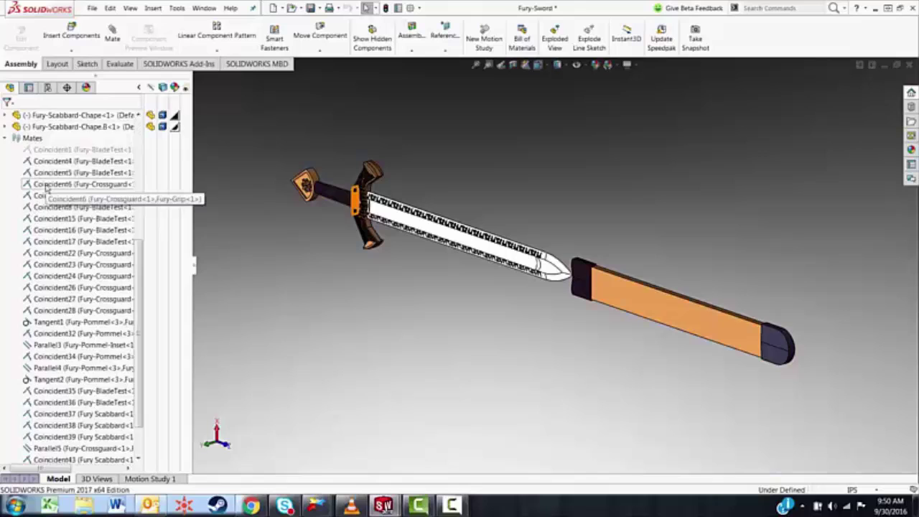
scroll(45, 186, up, 4)
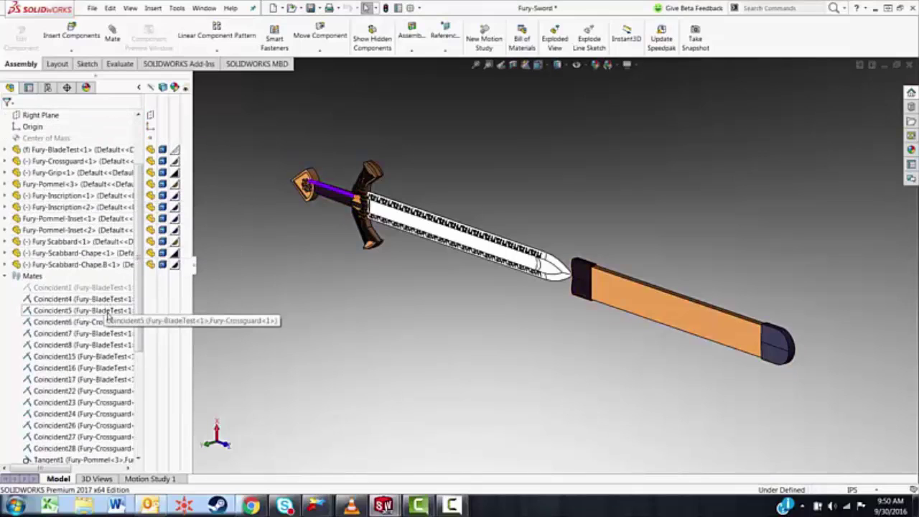
scroll(32, 255, up, 3)
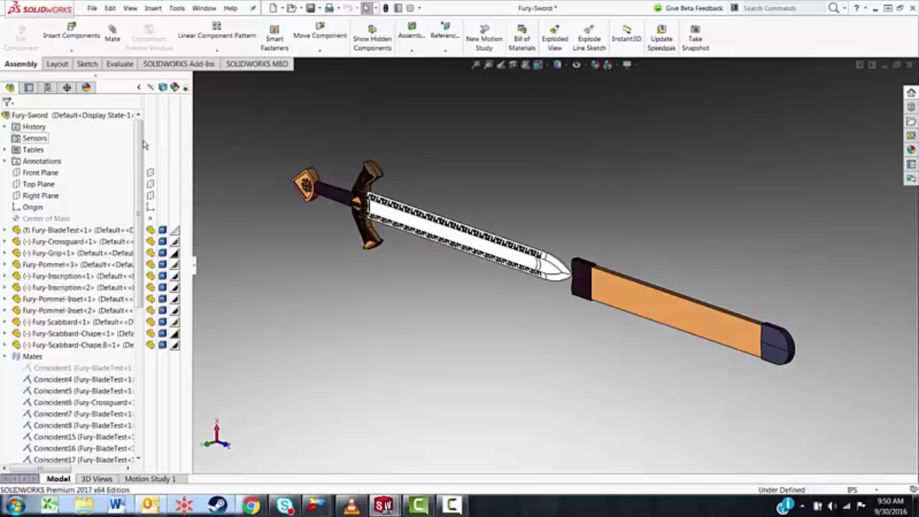
Open the Fury-Sword assembly's drawing and zoom into the bill of materials.
right_click(47, 118)
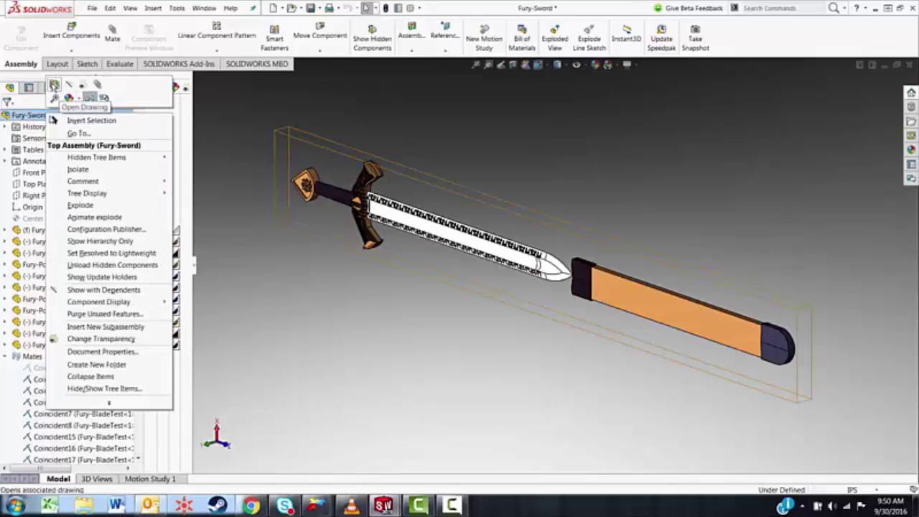
click(54, 85)
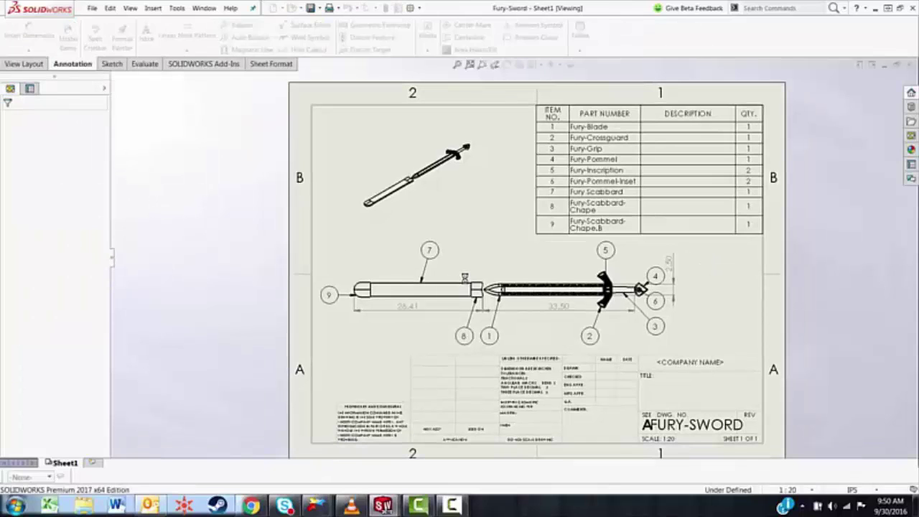
scroll(459, 284, down, 2)
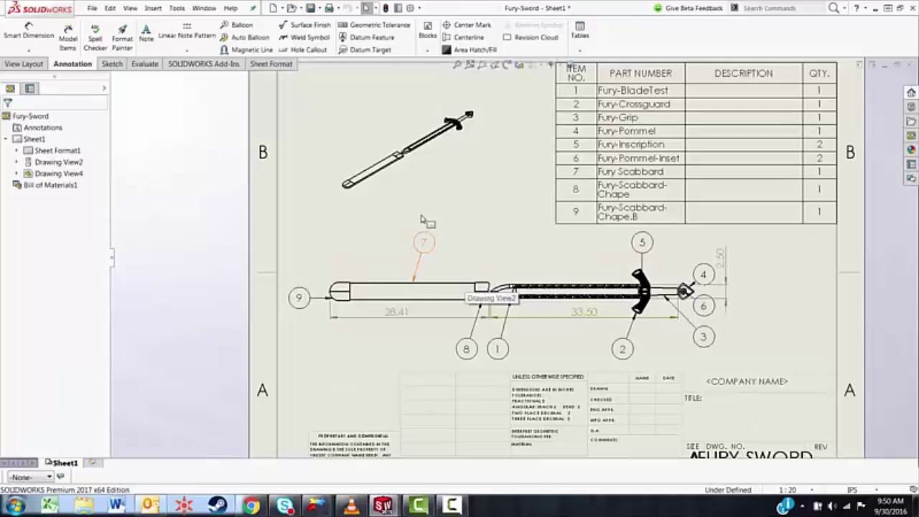